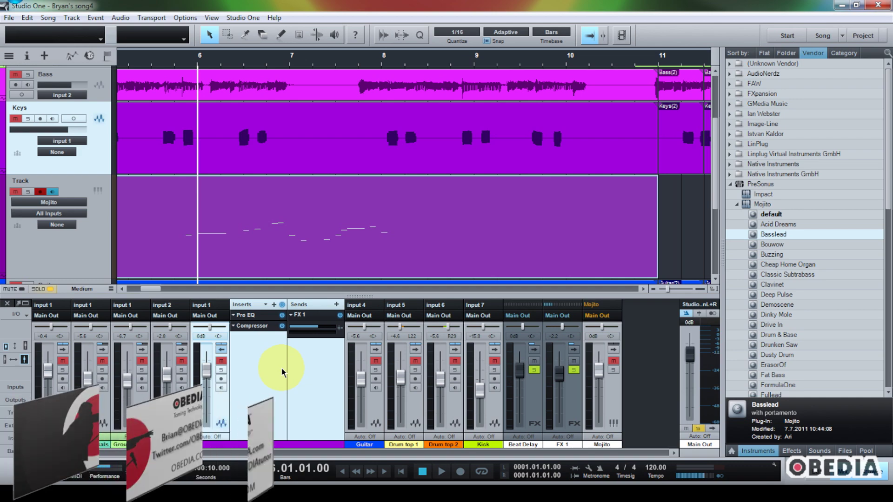
Step: Check the Keys track's Pro EQ insert, then choose Transform to Rendered Audio for the Keys track
click(290, 269)
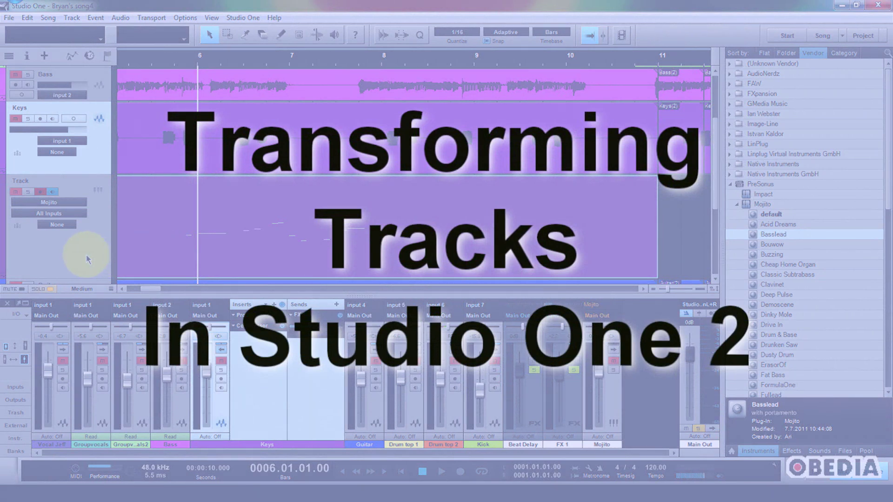
right_click(95, 160)
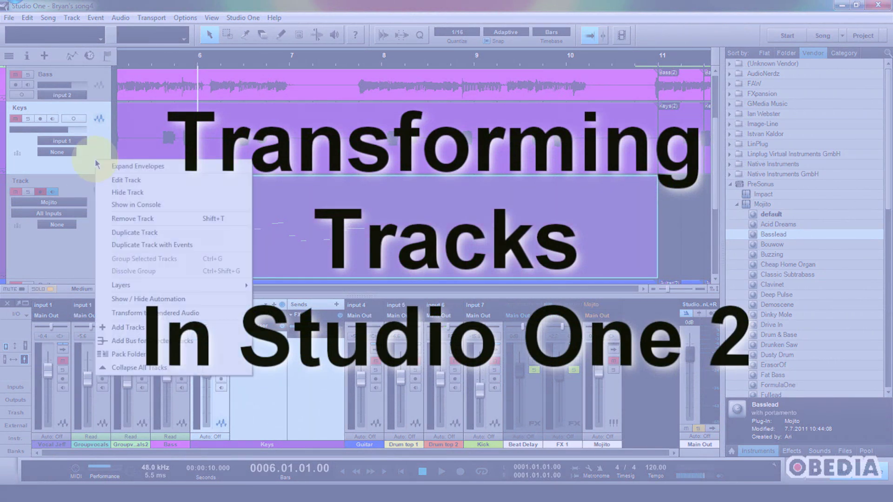
click(70, 168)
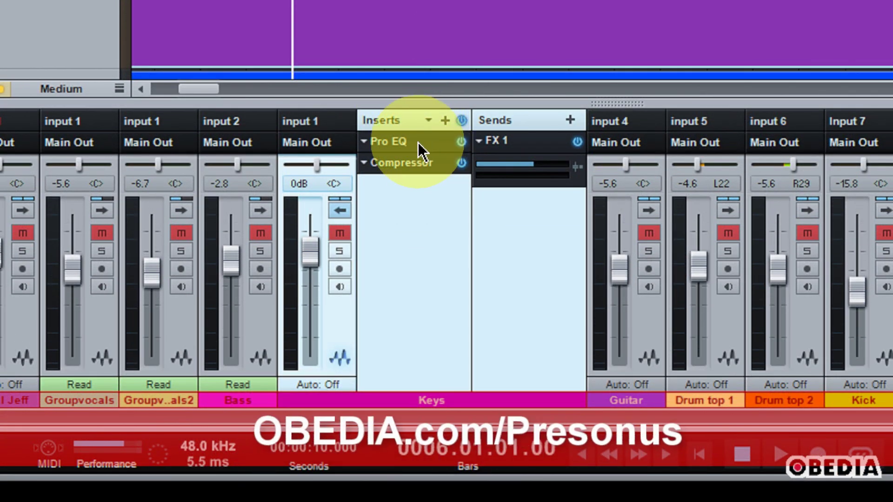
double_click(409, 147)
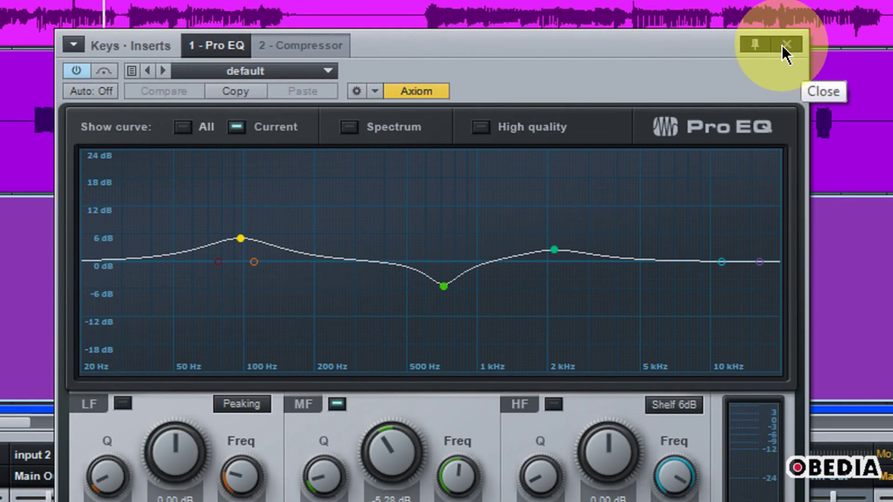
click(784, 44)
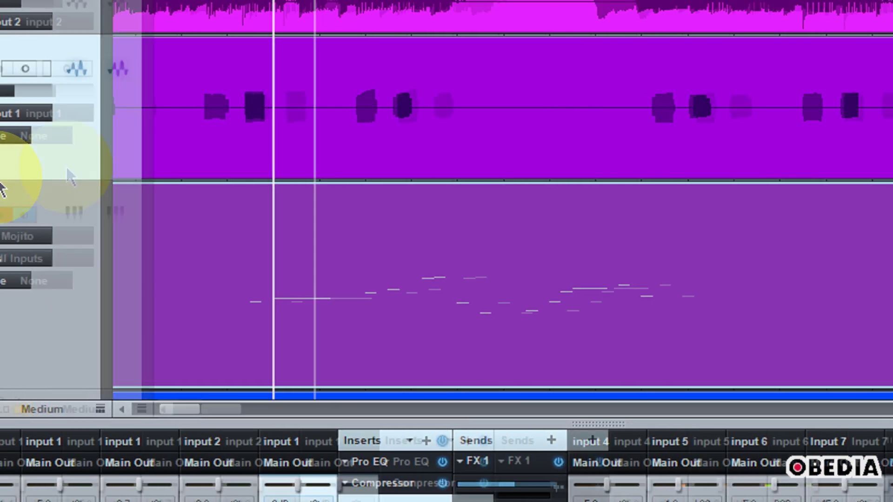
right_click(29, 140)
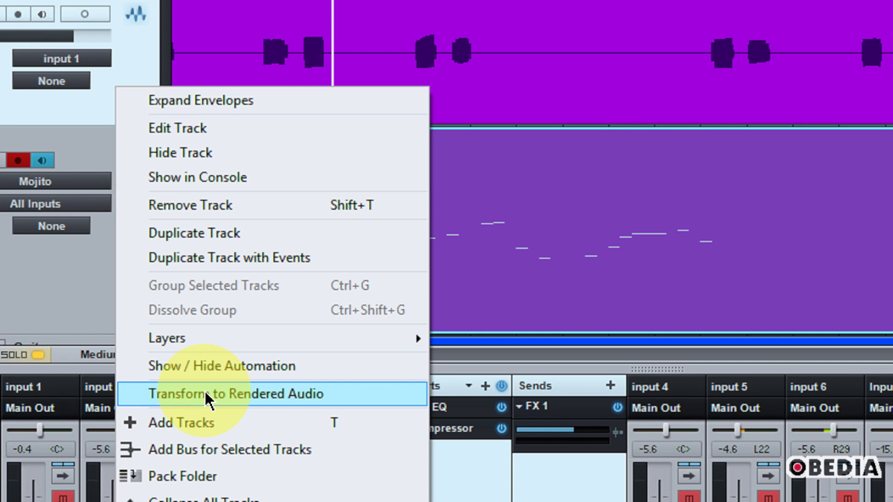
click(297, 393)
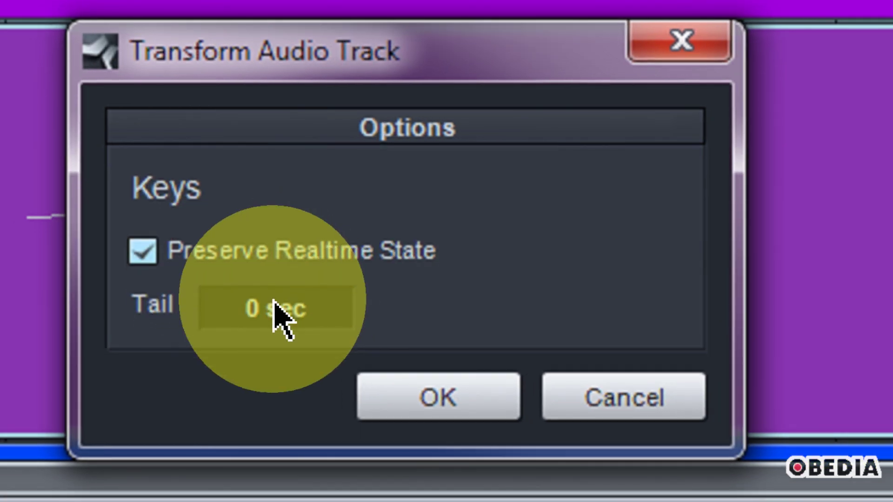
Step: Change the render Tail from 0 to 20 sec and confirm rendering the Keys track
click(305, 309)
drag(304, 286, 219, 269)
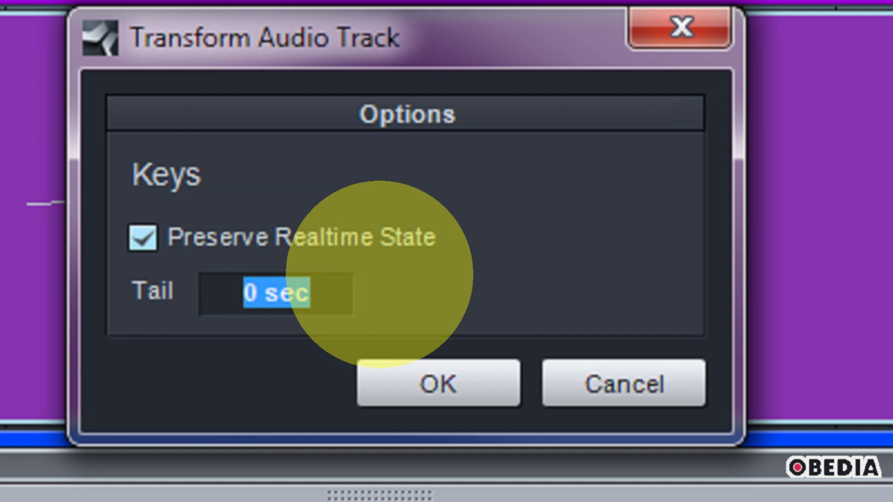
text(20)
click(539, 216)
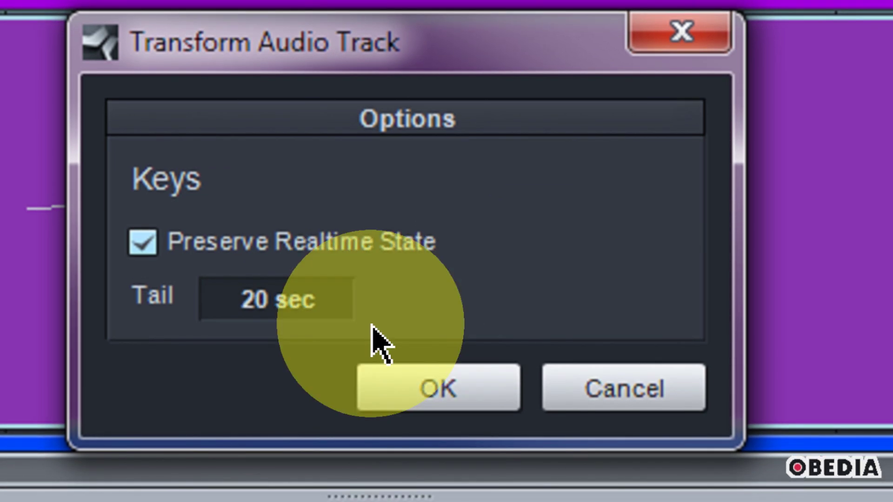
click(453, 393)
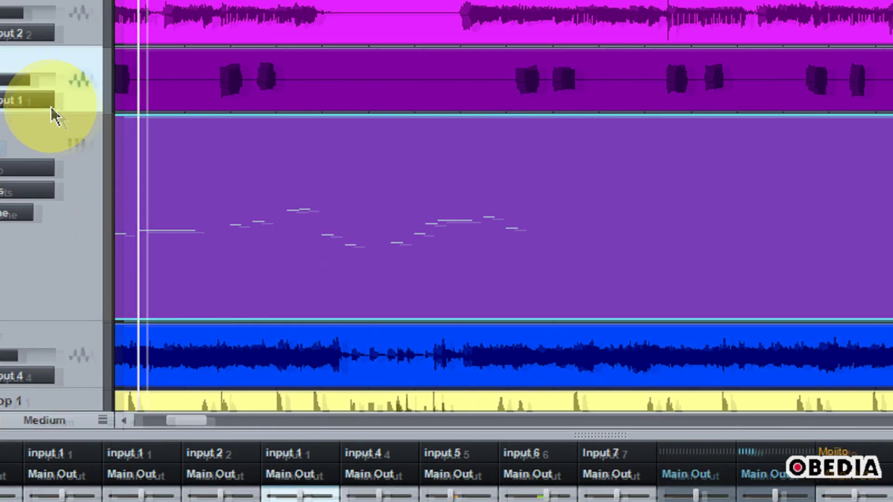
Step: Drag the Keys track much taller and expand the Keys channel's inserts and sends in the mixer
drag(66, 116, 178, 323)
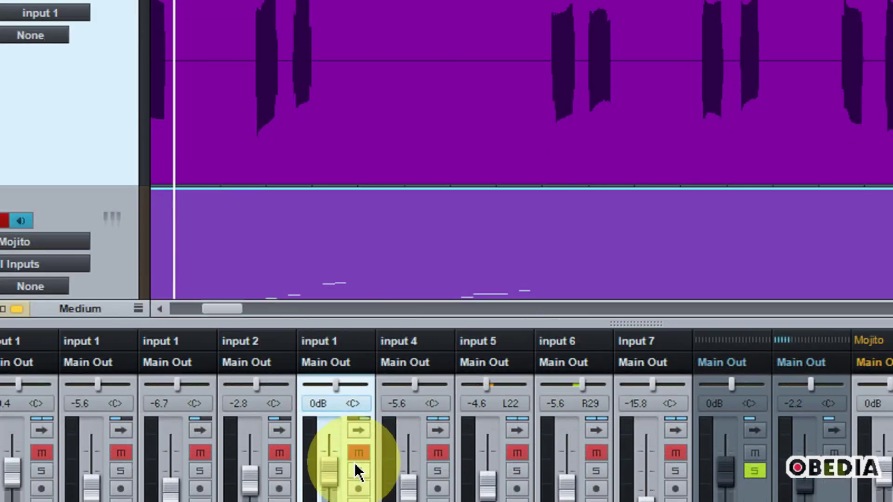
click(357, 430)
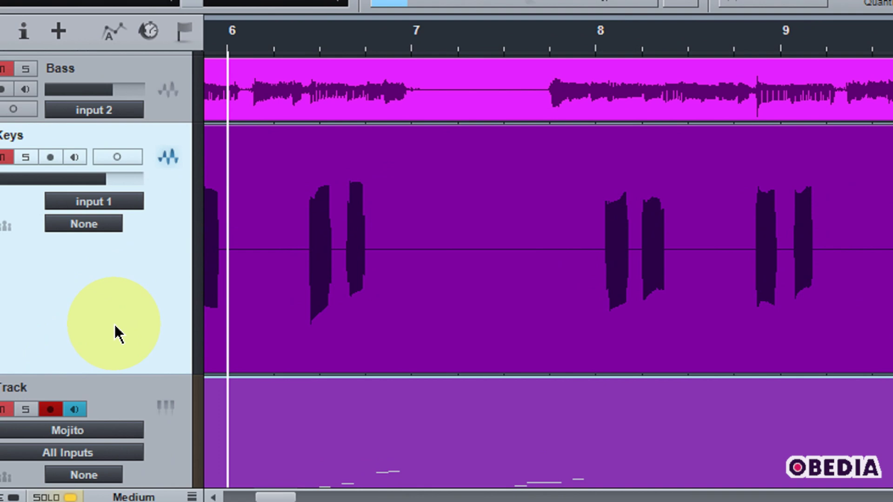
Step: Apply Transform to Realtime Audio on the Keys track and show its restored Pro EQ and Compressor inserts
right_click(125, 329)
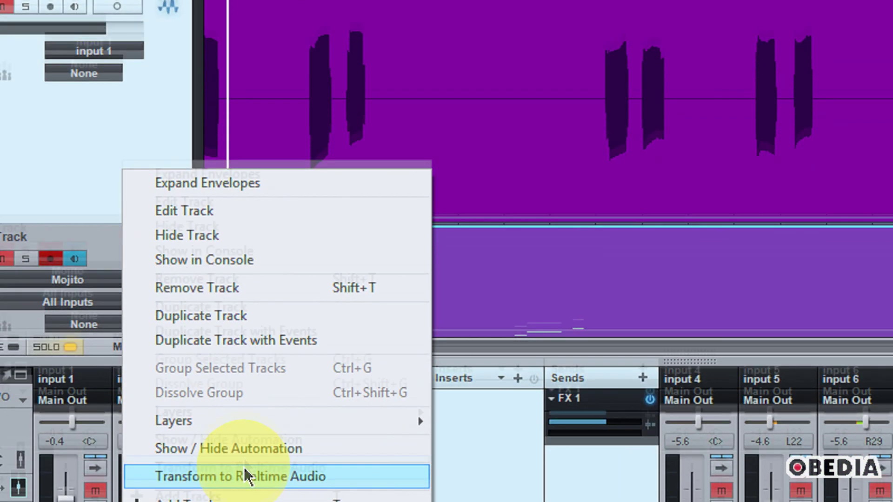
click(245, 458)
scroll(295, 156, down, 3)
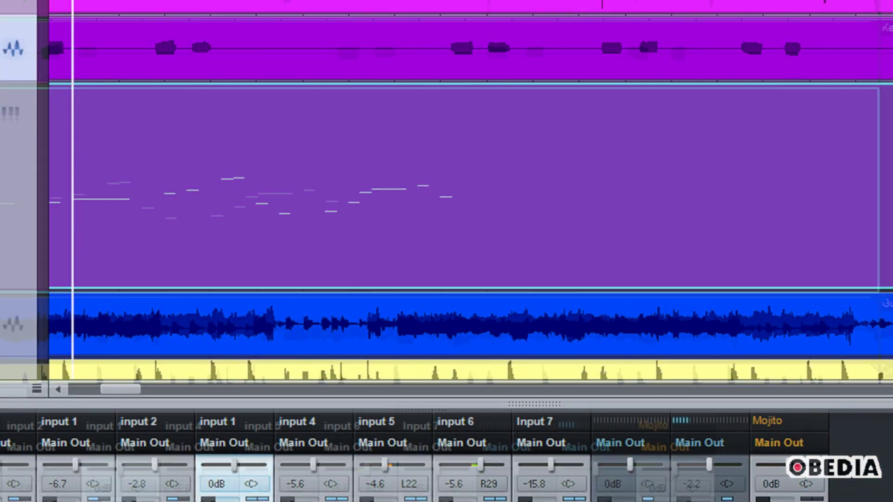
click(879, 51)
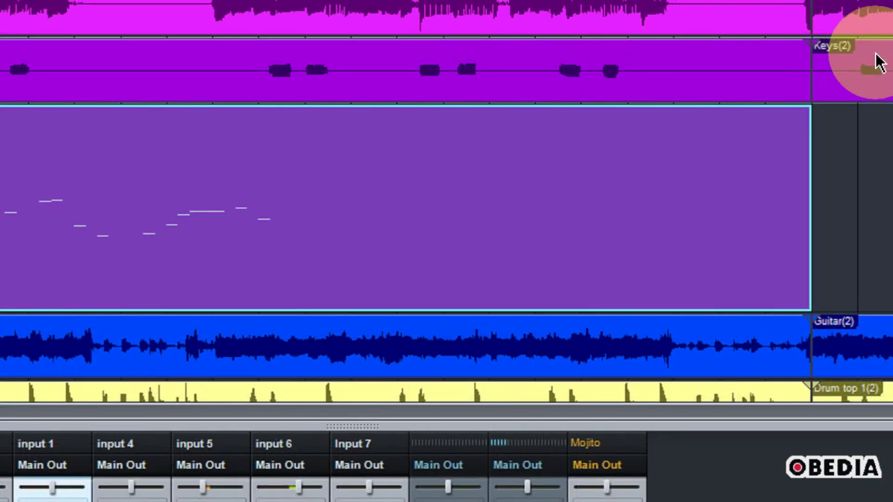
click(657, 174)
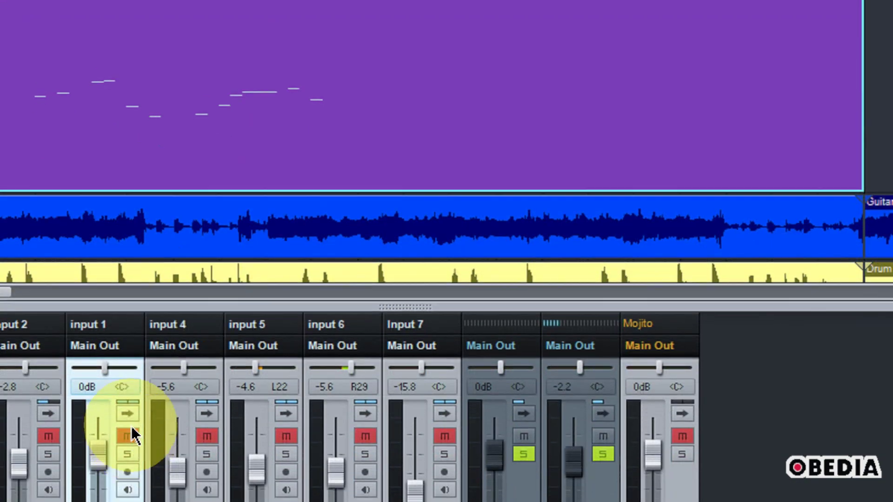
click(127, 414)
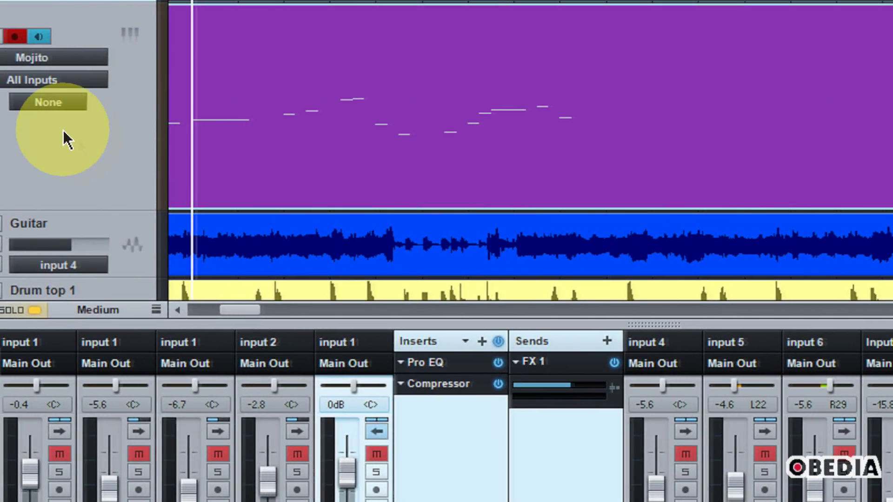
Step: Play back with the Mojito track soloed, then stop with the playhead just before bar 6
click(249, 311)
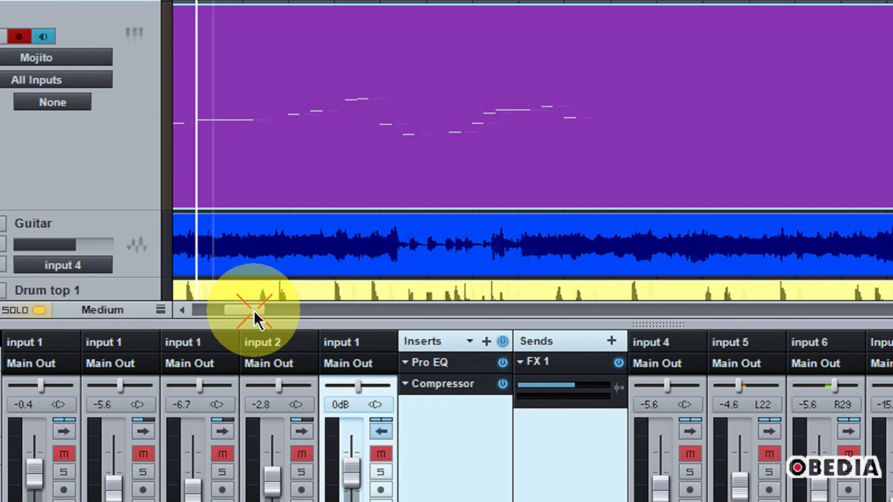
drag(254, 311, 250, 312)
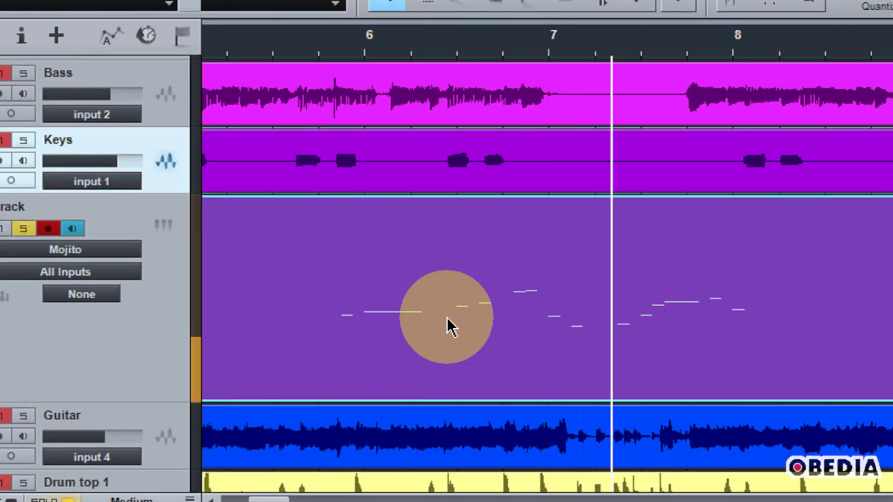
key(space)
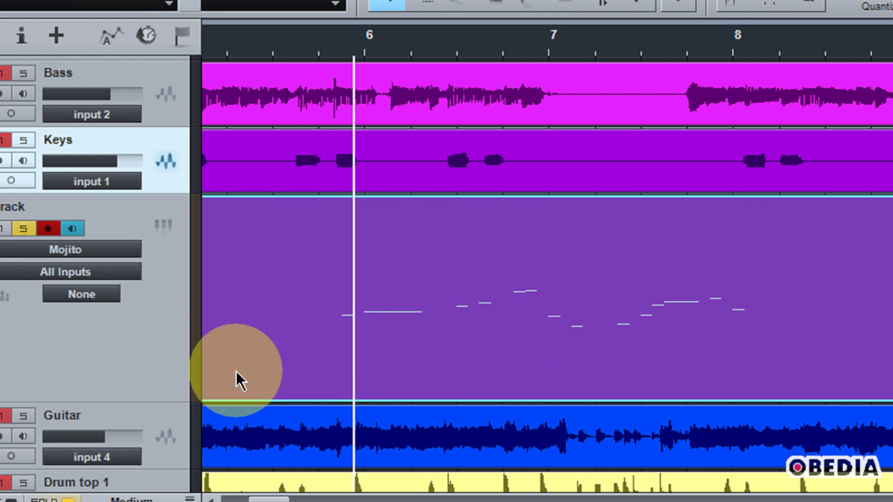
Step: Bring up Transform to Audio Track options for the Mojito track, including its insert effects
right_click(156, 346)
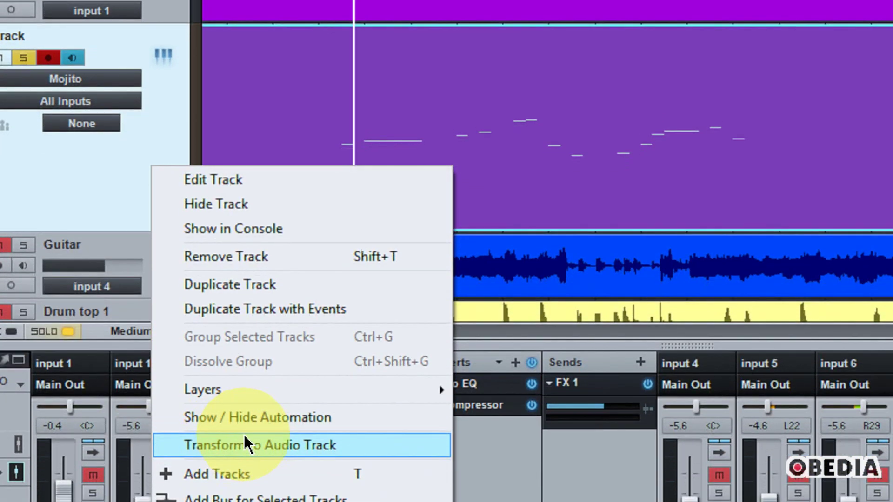
click(253, 474)
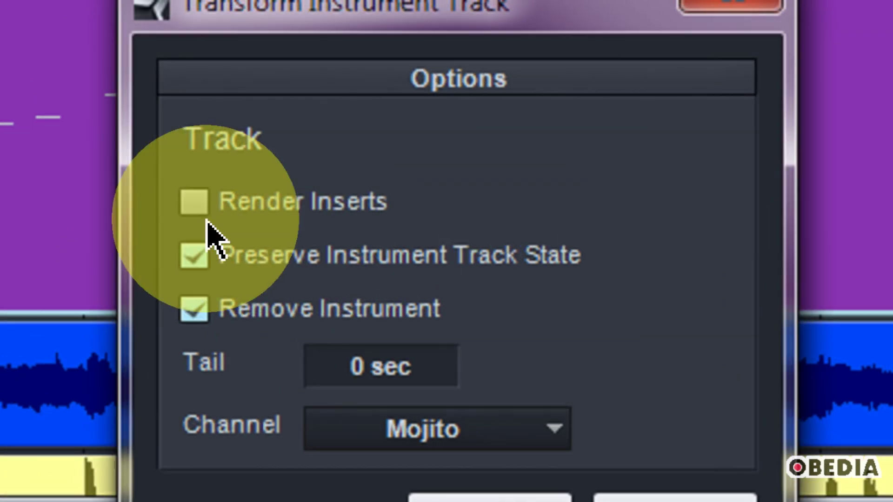
click(207, 223)
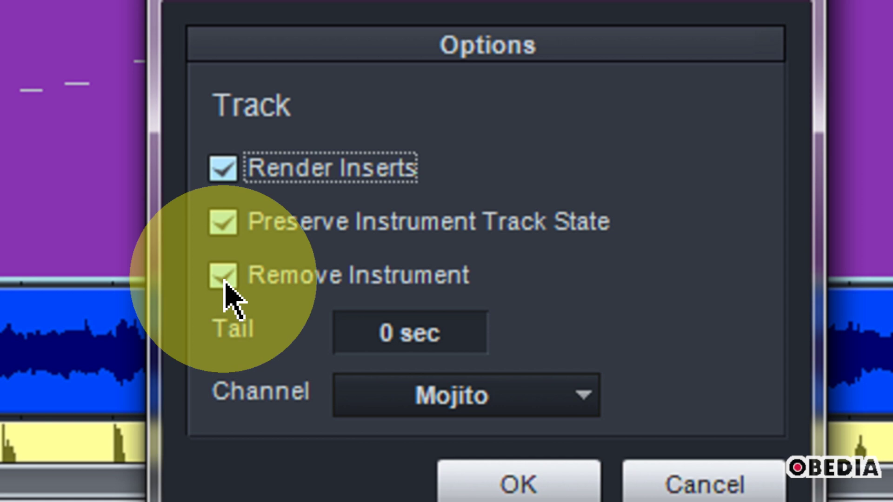
Step: Set Tail to 20 sec, choose the Mojito channel, and start the render
click(441, 335)
drag(441, 321, 376, 293)
text(20)
key(Return)
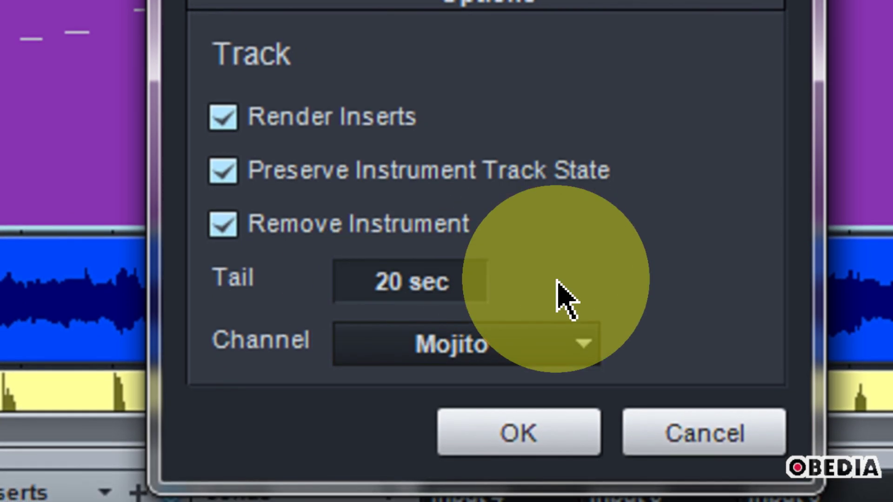
click(529, 361)
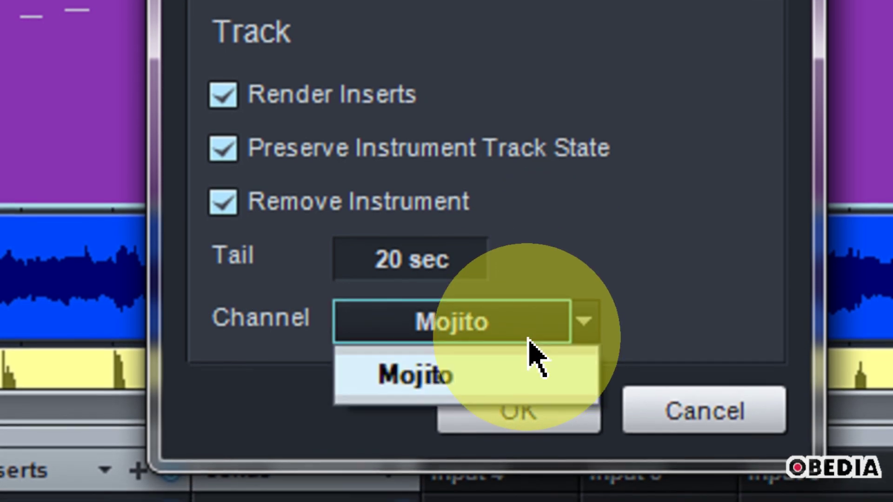
click(483, 377)
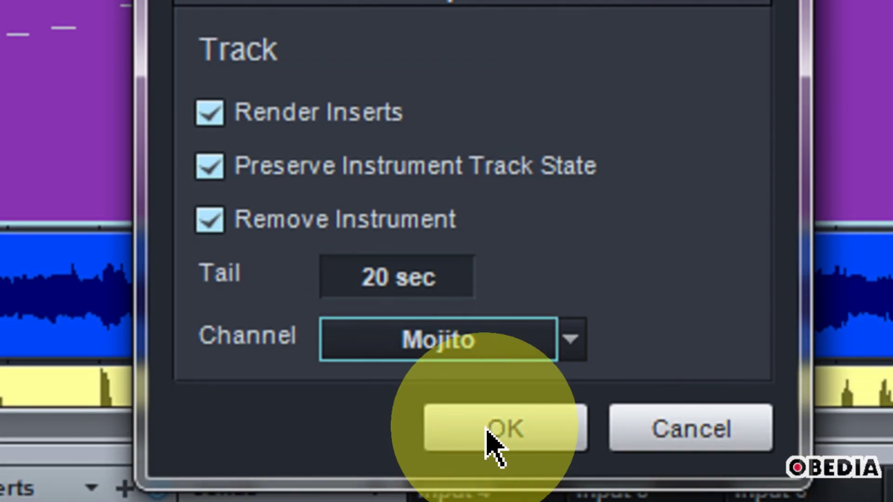
click(488, 458)
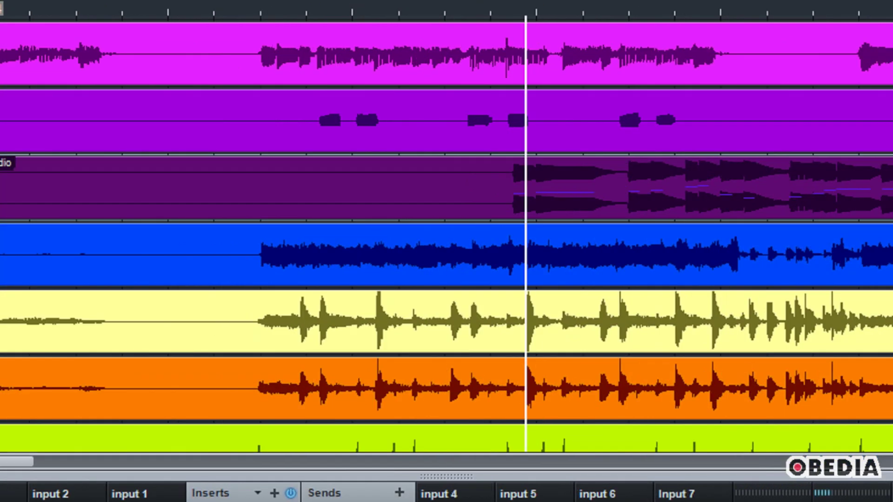
Step: Enlarge the rendered audio track, stop playback, and bring up the rendered Mojito audio event's options menu
drag(5, 218, 60, 433)
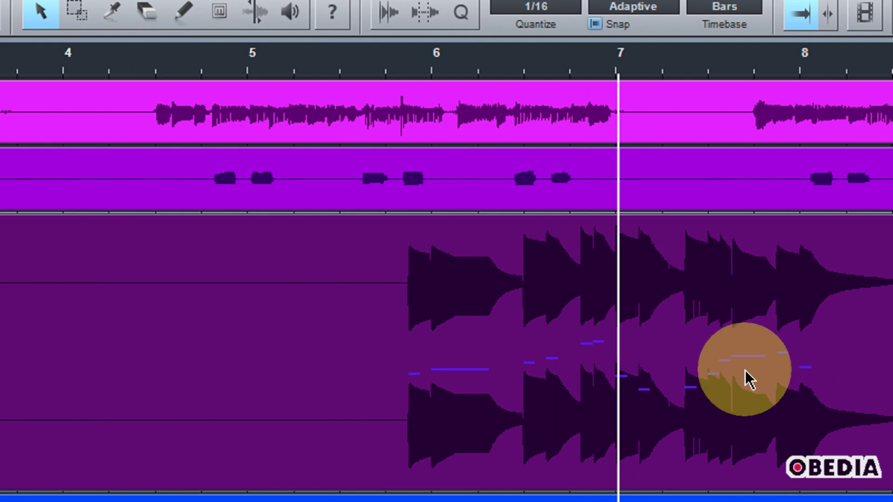
key(space)
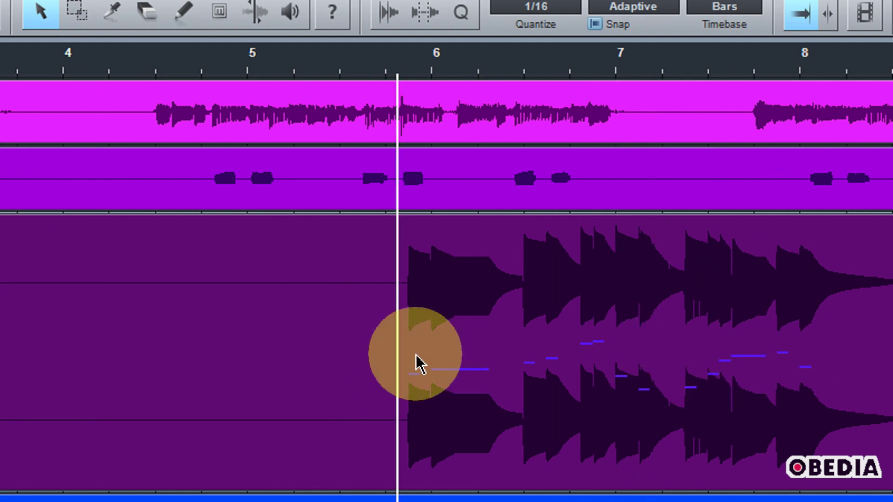
click(482, 353)
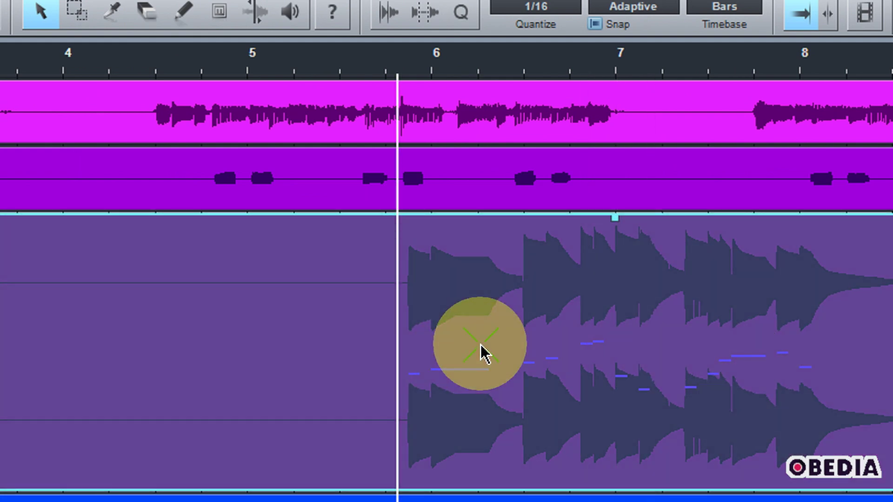
right_click(482, 354)
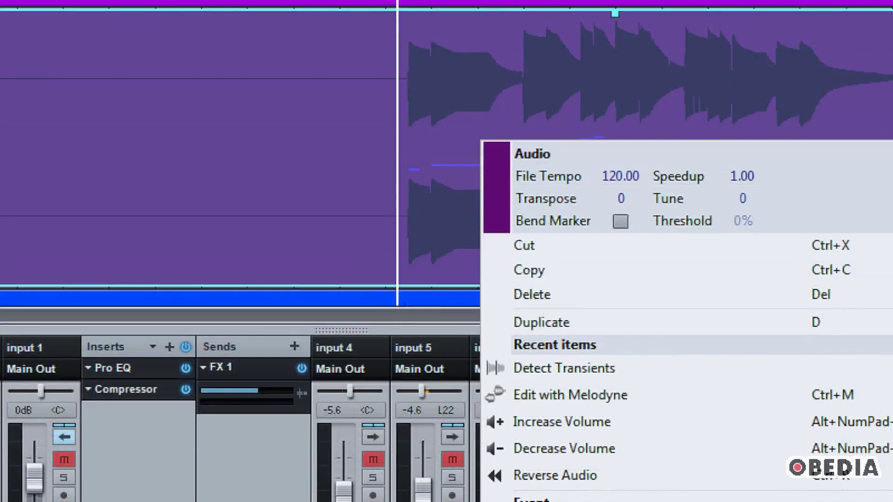
mouse_move(833, 494)
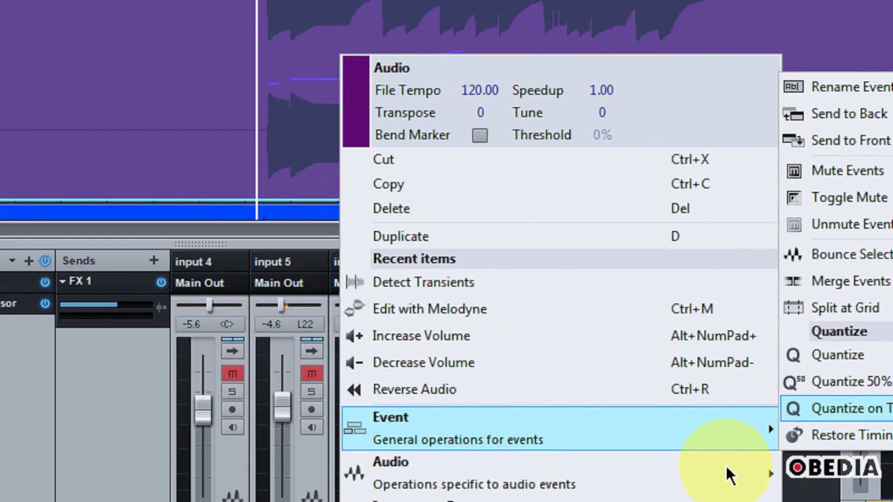
mouse_move(726, 461)
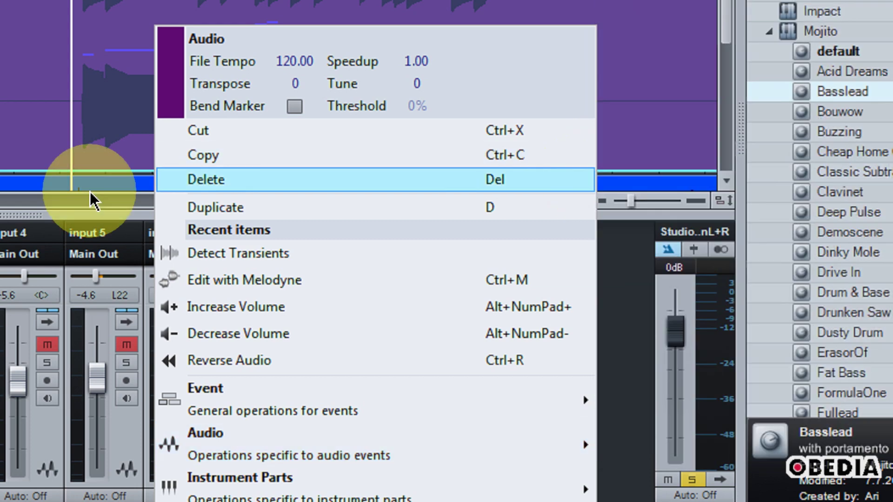
click(80, 75)
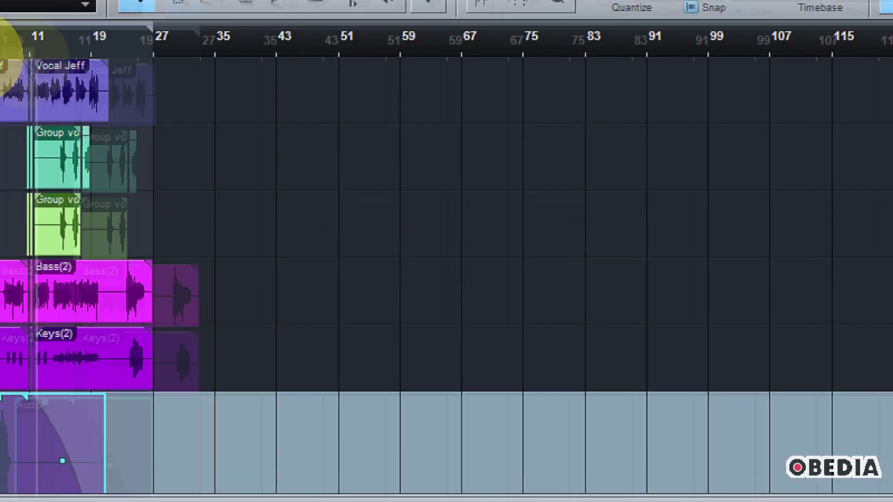
key(e)
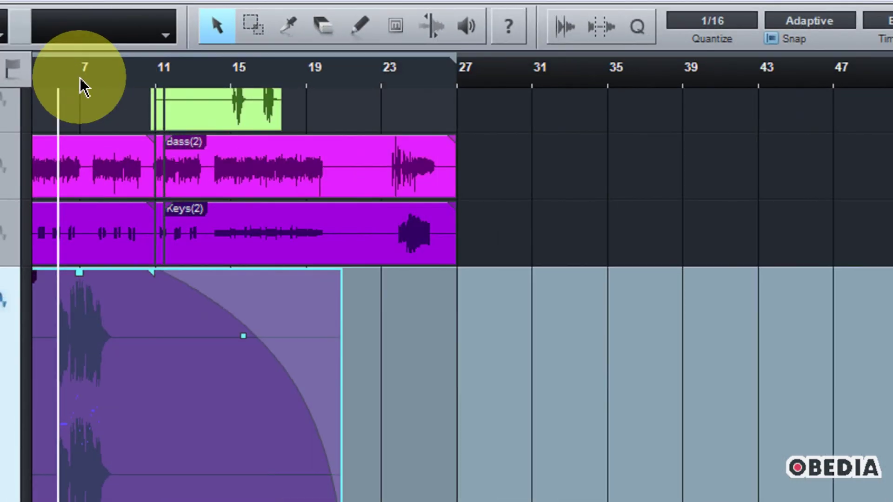
key(e)
key(e)
key(e)
key(e)
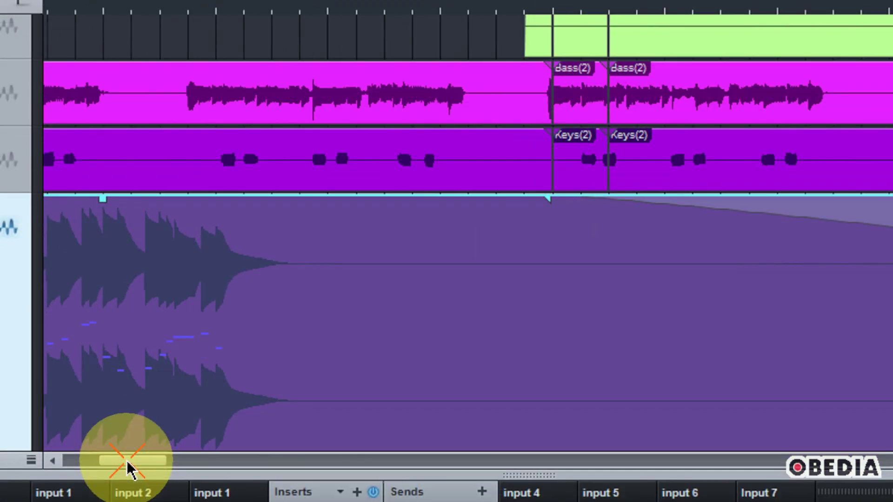
drag(132, 463, 115, 457)
scroll(582, 279, down, 3)
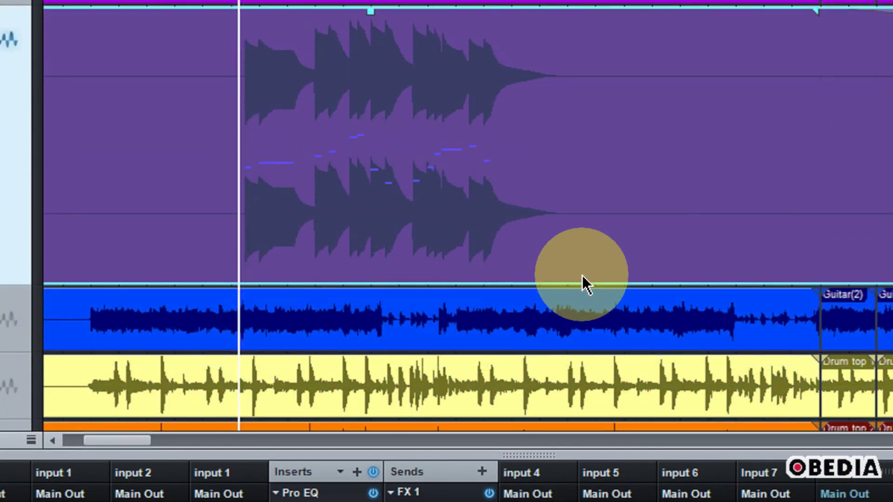
scroll(582, 279, up, 2)
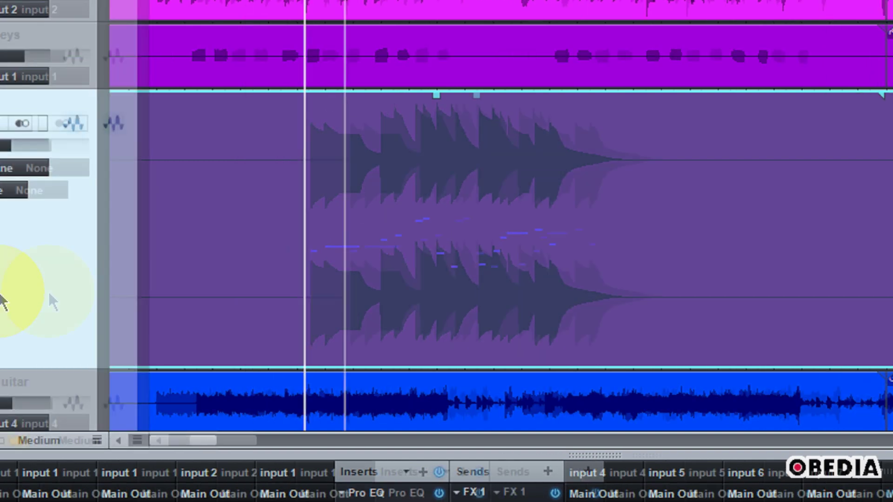
Step: Apply Transform to Instrument Track on the rendered audio track to restore Mojito with its notes
right_click(95, 285)
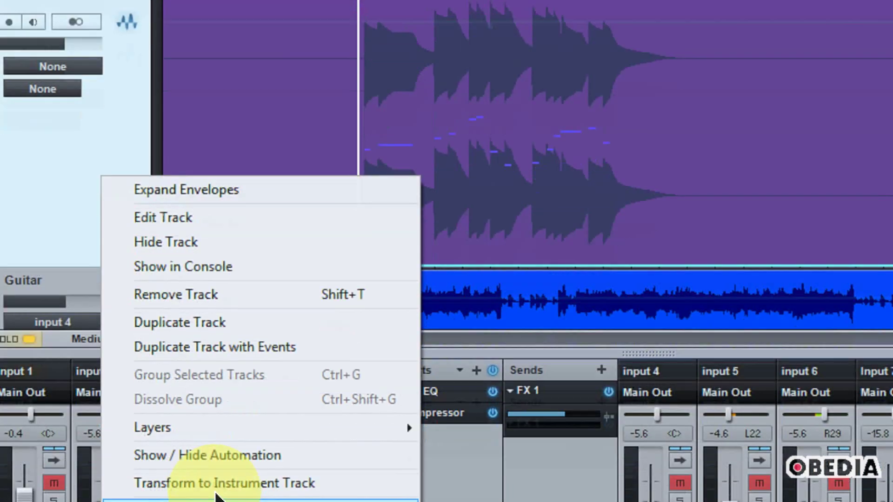
click(221, 465)
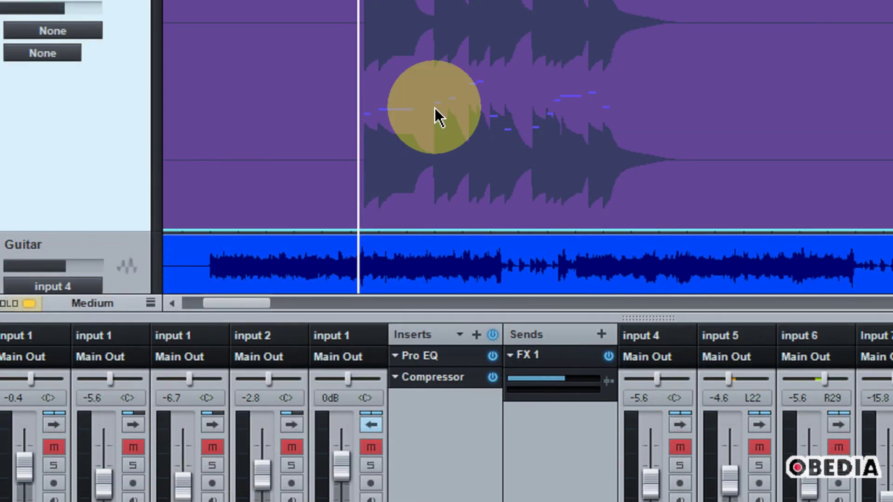
scroll(437, 107, down, 4)
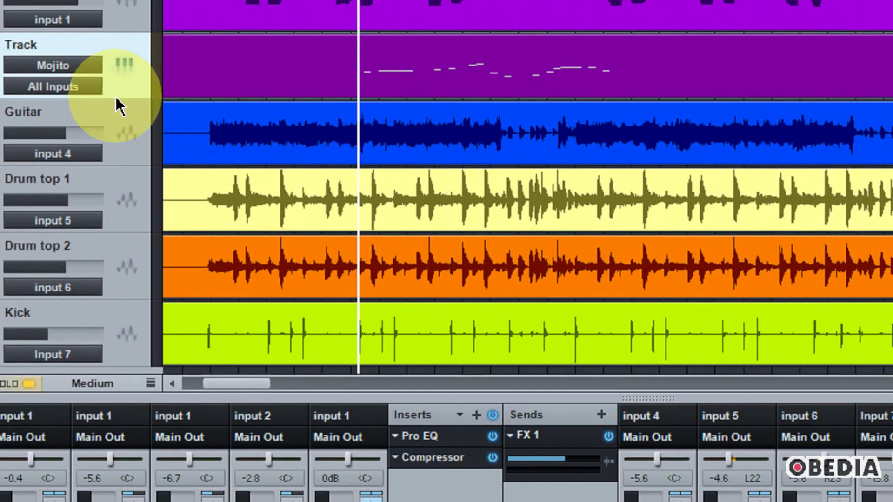
Step: Enlarge the Mojito track, open its part in the note editor, and resize the editor below the arrangement
drag(132, 111, 132, 315)
click(372, 194)
double_click(412, 239)
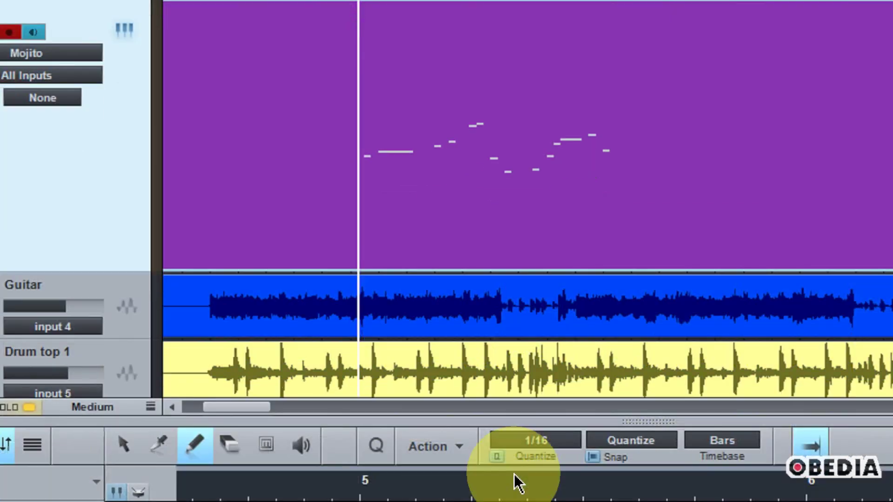
drag(530, 404, 548, 50)
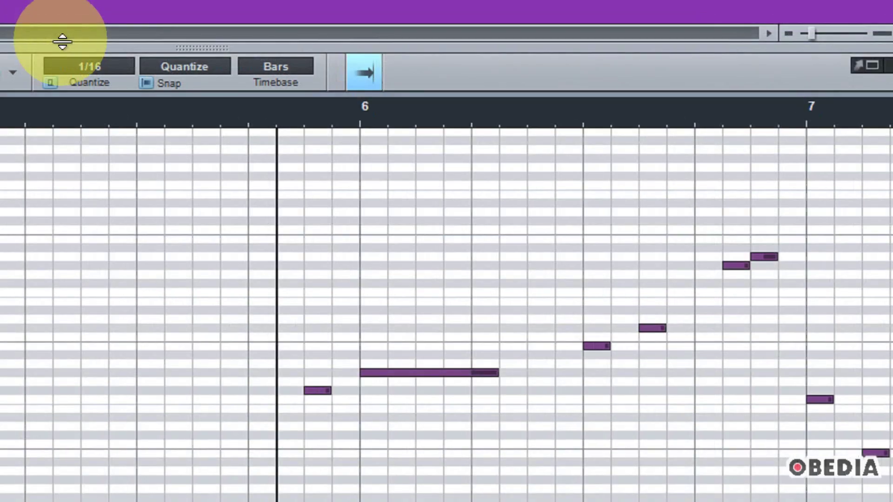
drag(62, 42, 70, 438)
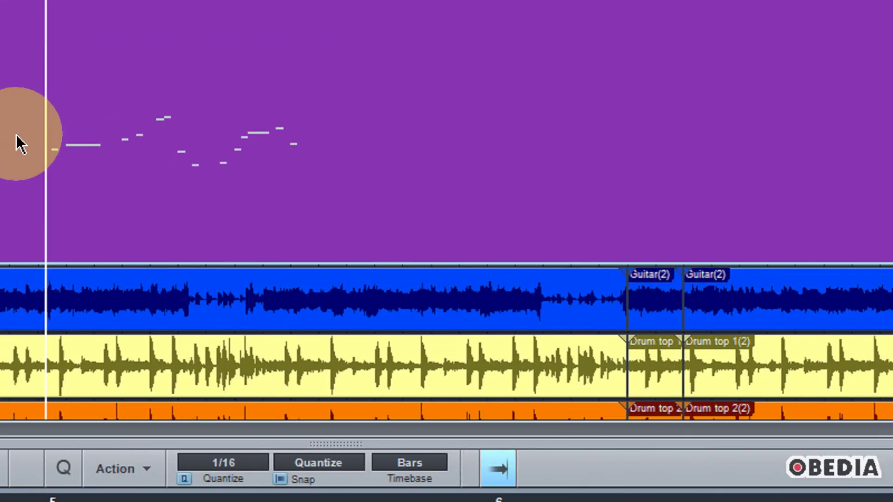